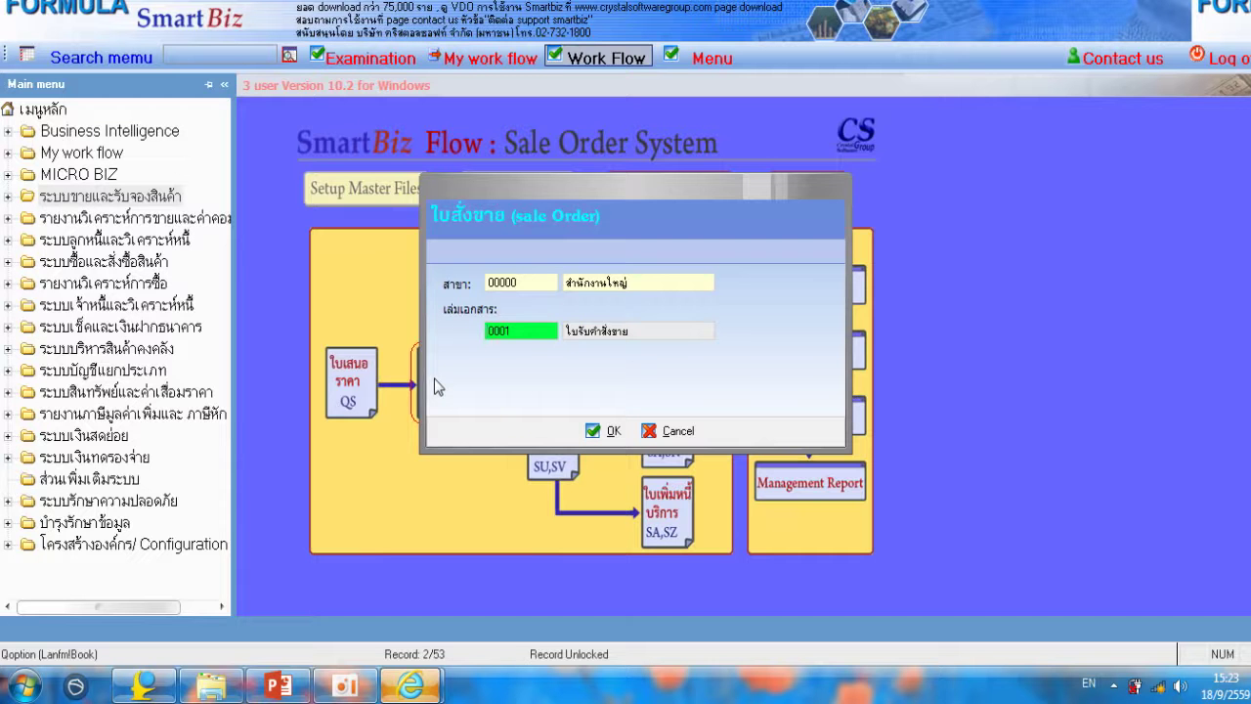
# Step: Start a new sale order in document book 0001 of the head office, leaving its number and reference number blank
pyautogui.click(613, 431)
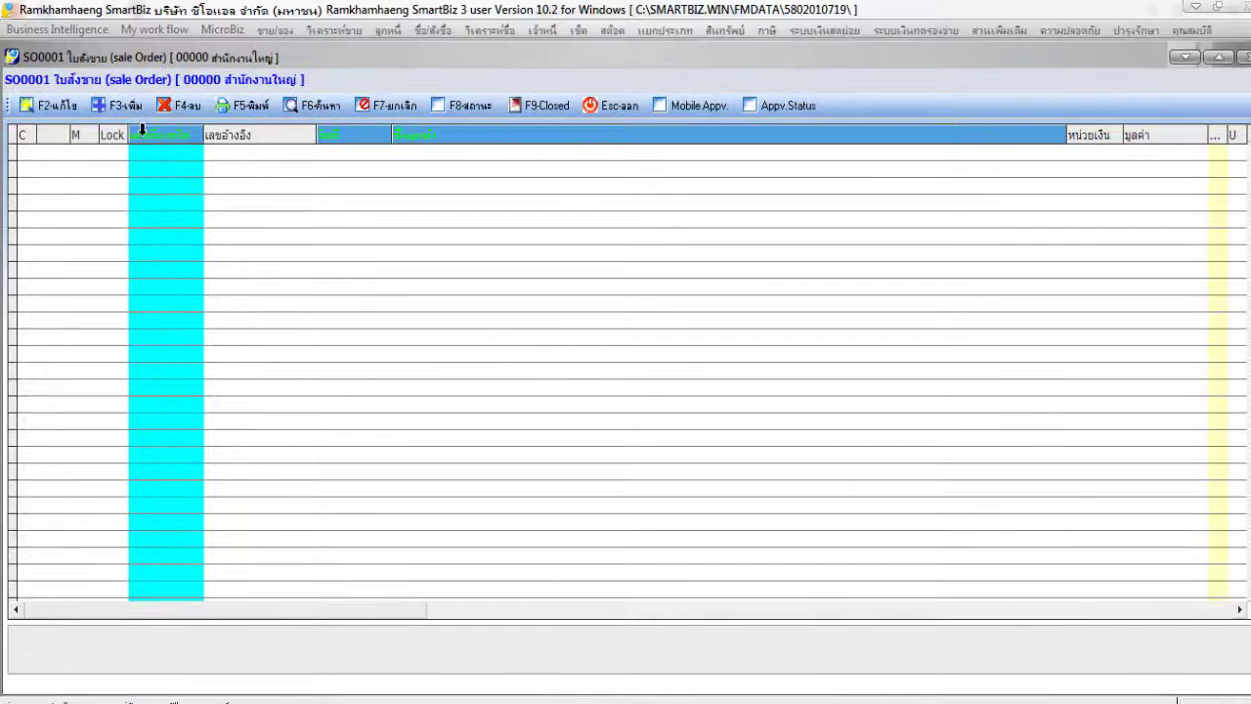
pyautogui.click(125, 105)
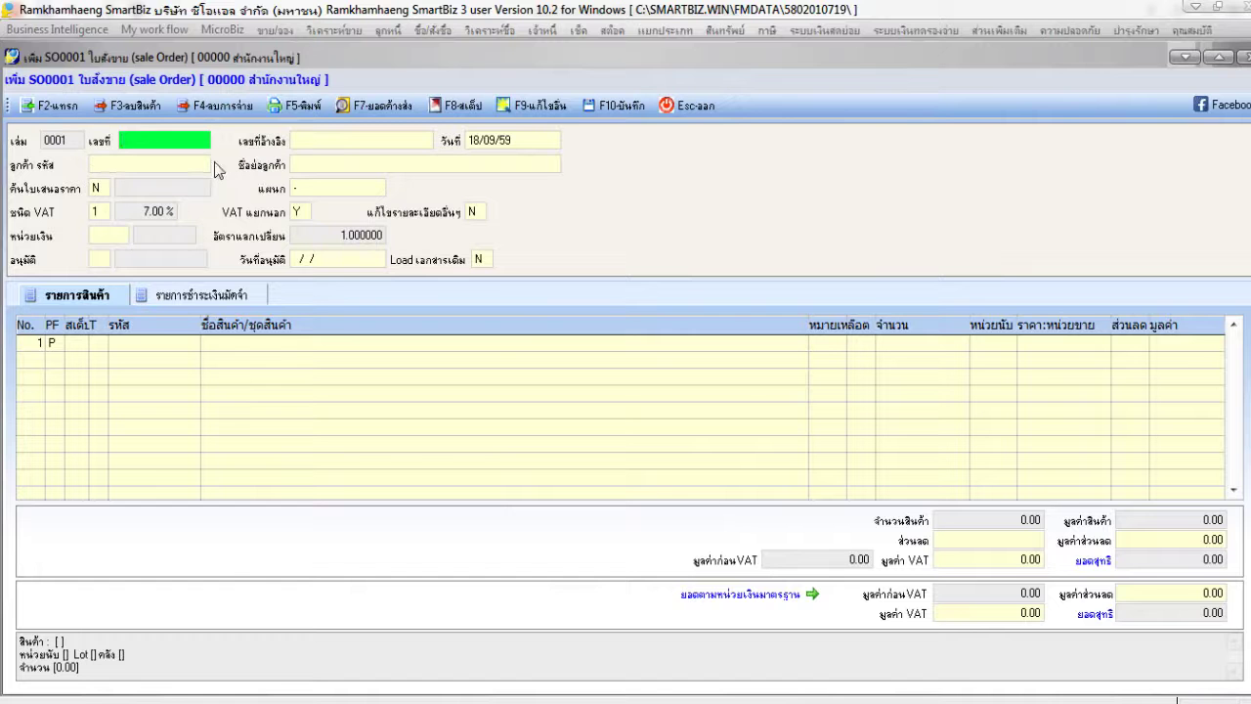
pyautogui.press('Return')
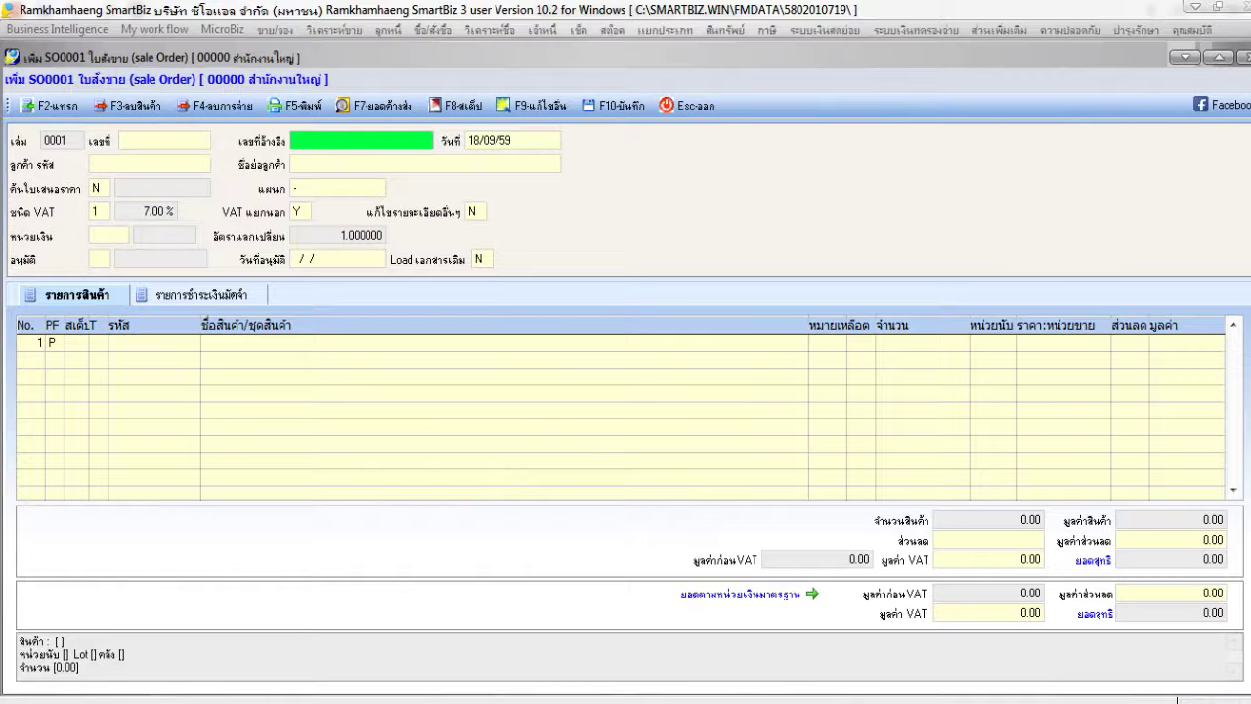
pyautogui.press('Return')
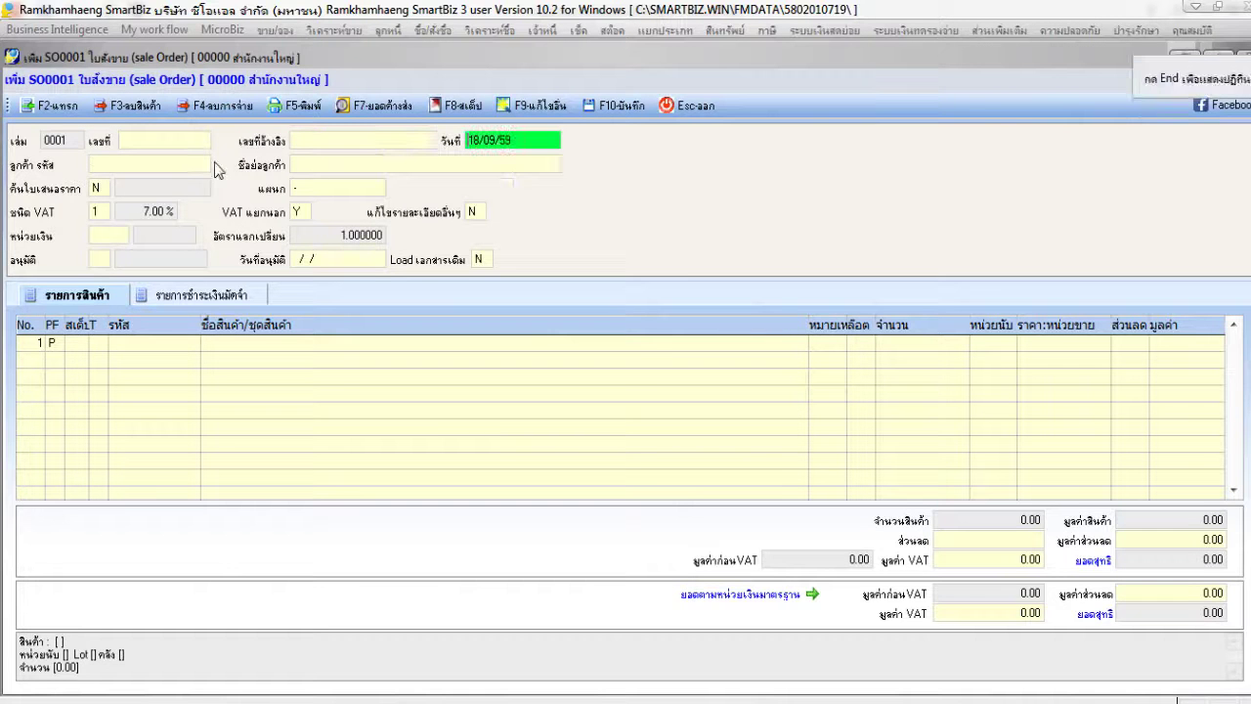
# Step: Set the sale order date to 07/01/59 and choose สำนักแผนงาน กรมทางหลวง as the customer
pyautogui.write('01')
pyautogui.press('BackSpace')
pyautogui.write('7/01')
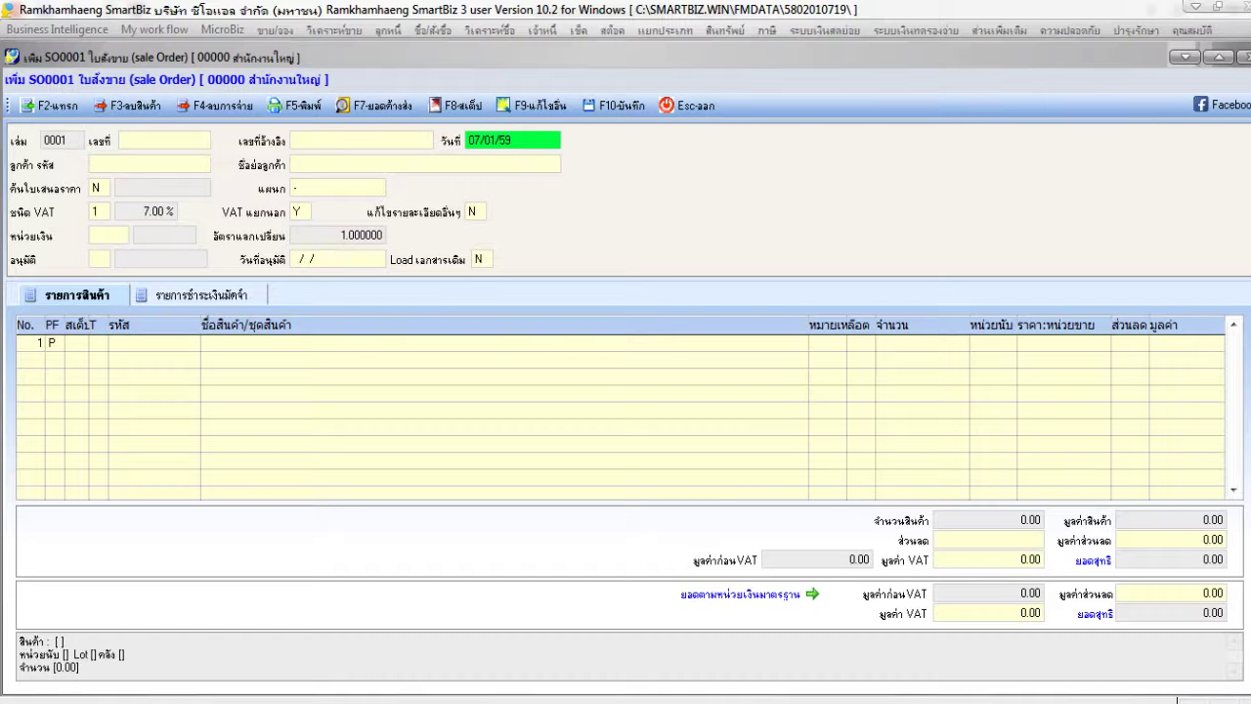
pyautogui.press('Return')
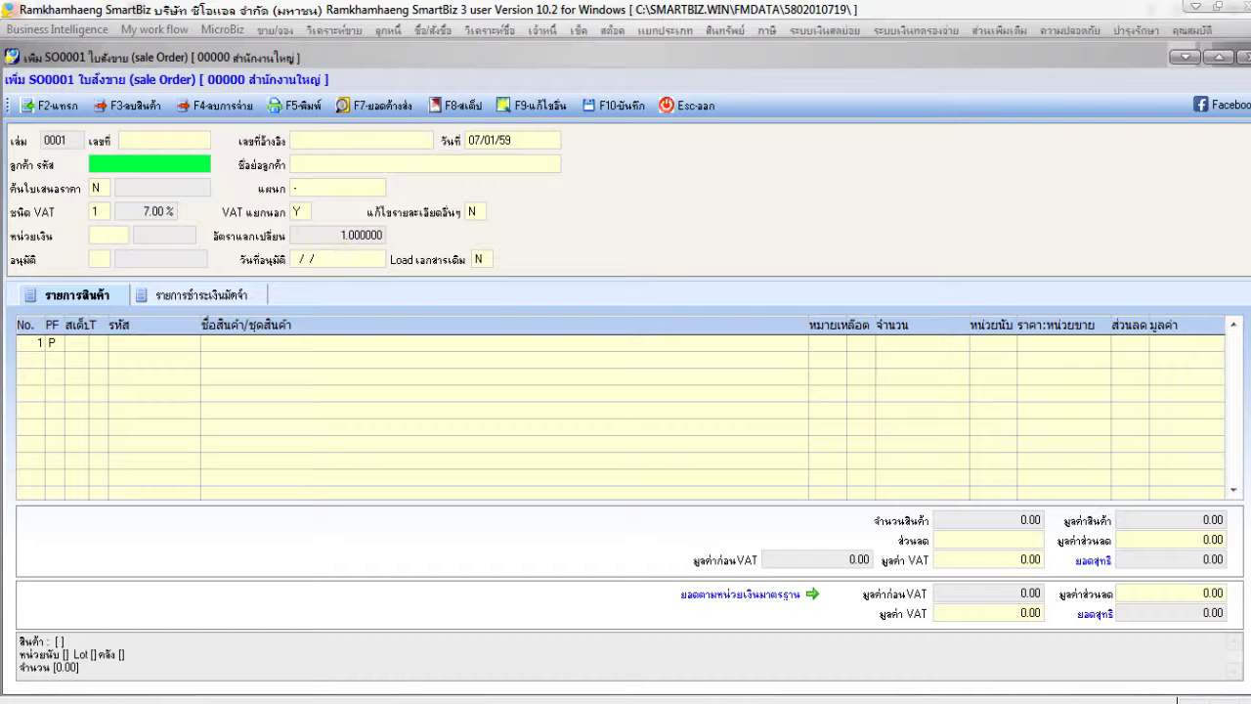
pyautogui.press('Return')
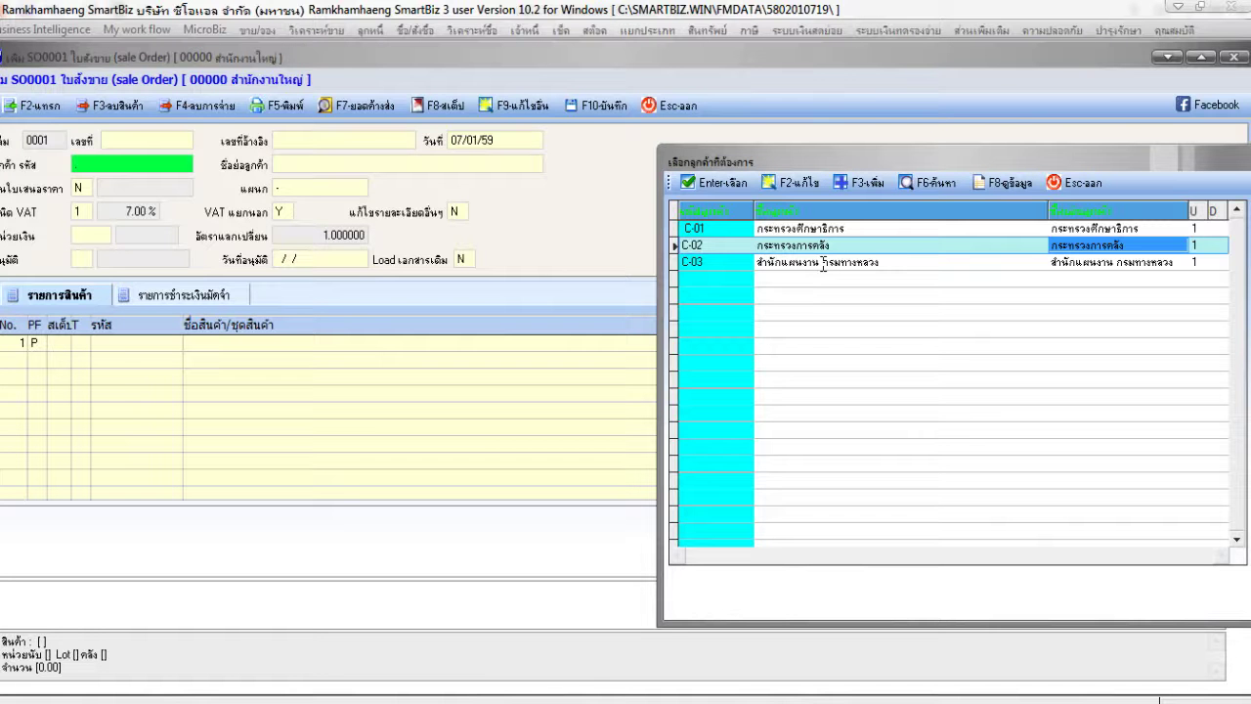
pyautogui.doubleClick(823, 263)
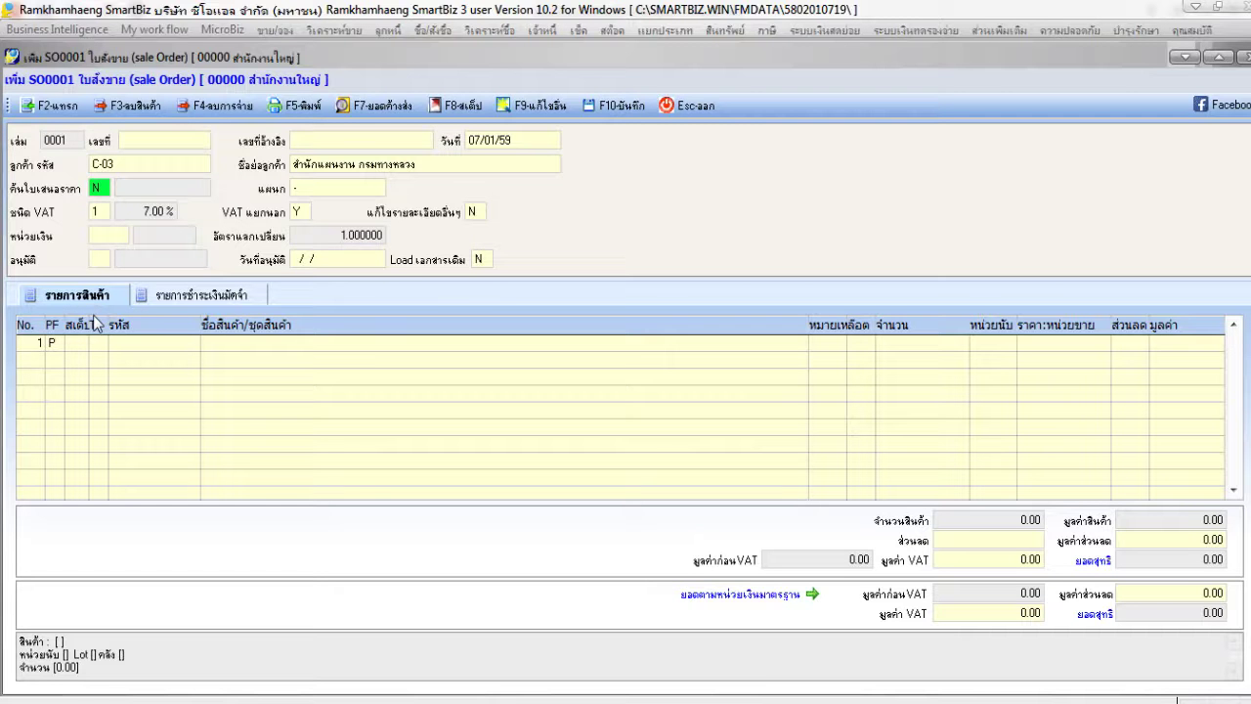
# Step: Add product E-02 (โต๊ะทำงาน) on the first item line with a quantity of 1 ชุด, accepting its default price
pyautogui.click(117, 341)
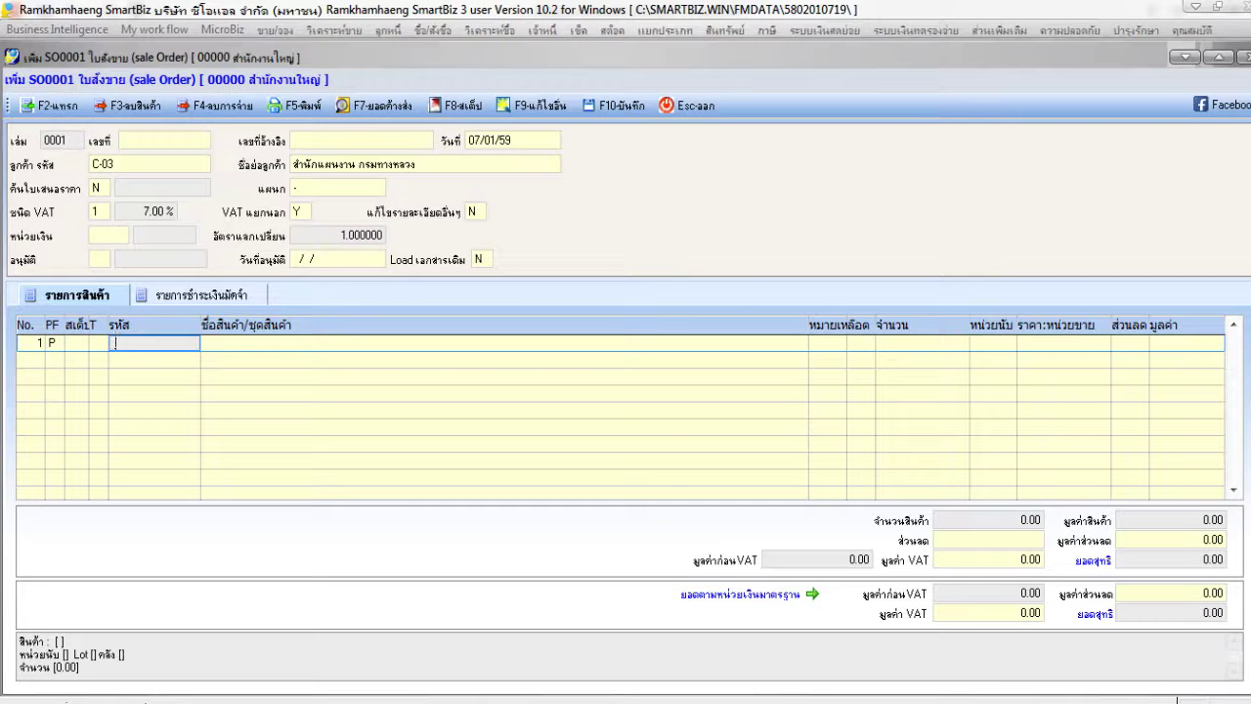
pyautogui.press('Return')
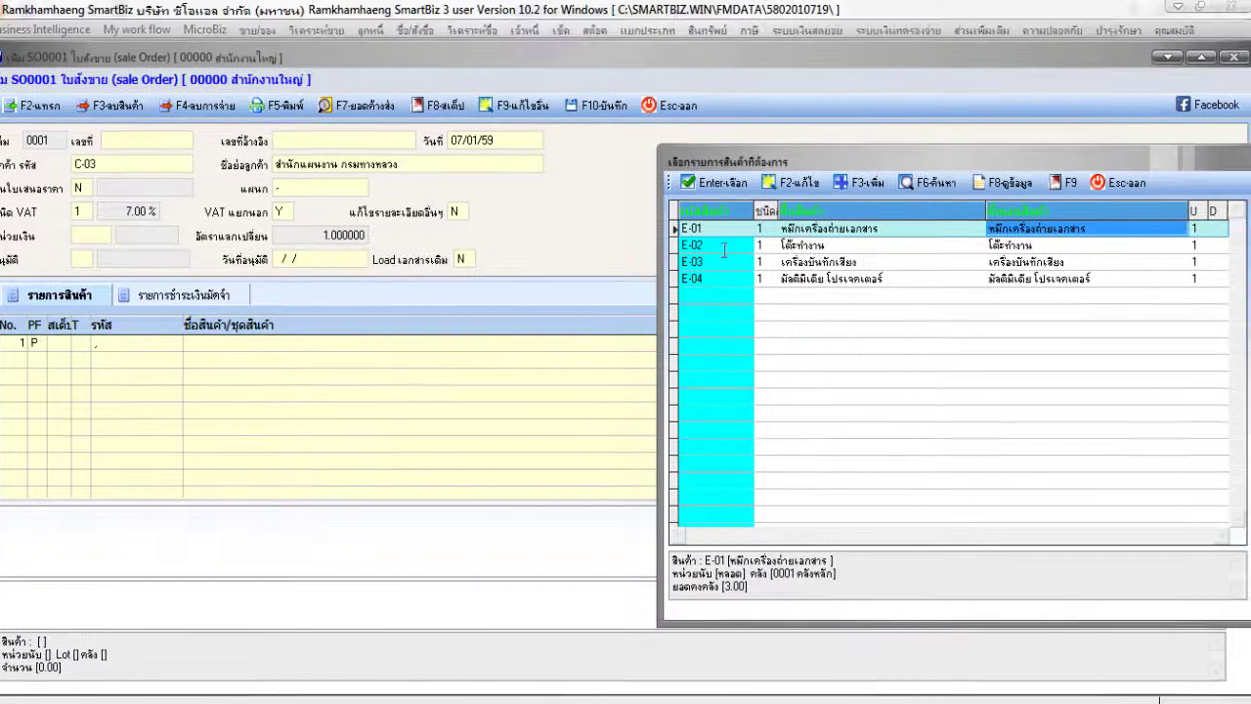
pyautogui.doubleClick(790, 244)
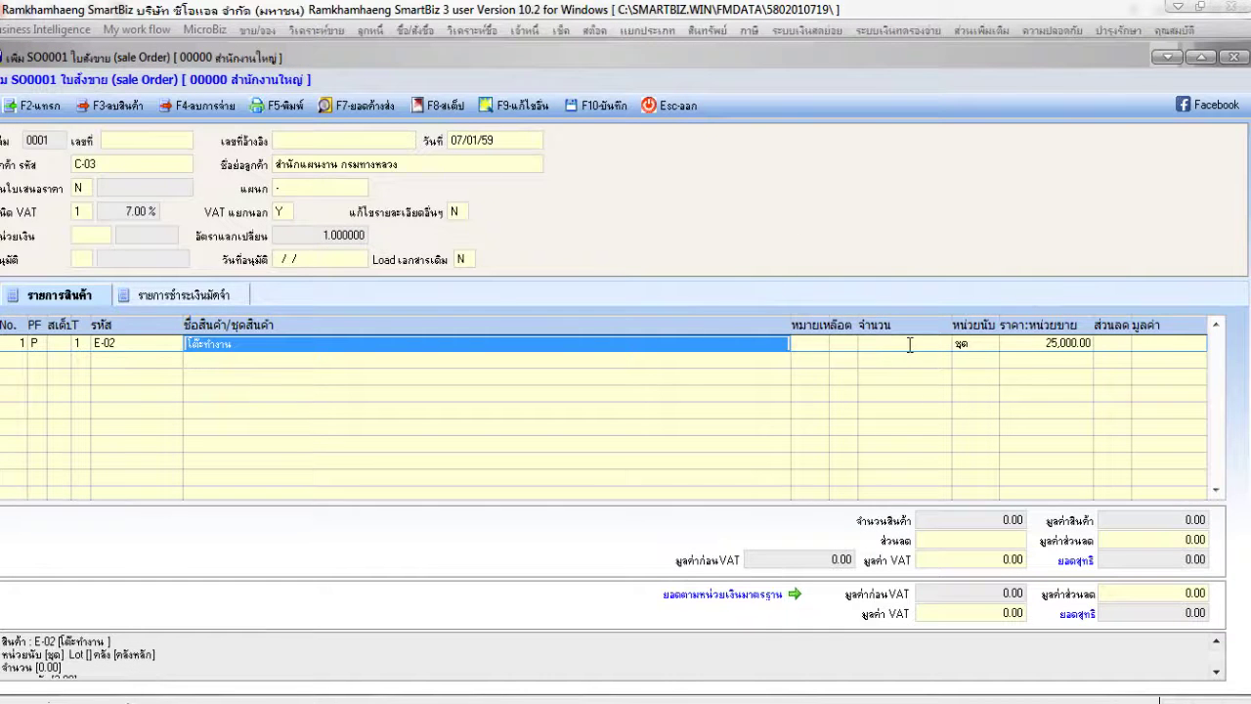
pyautogui.click(912, 344)
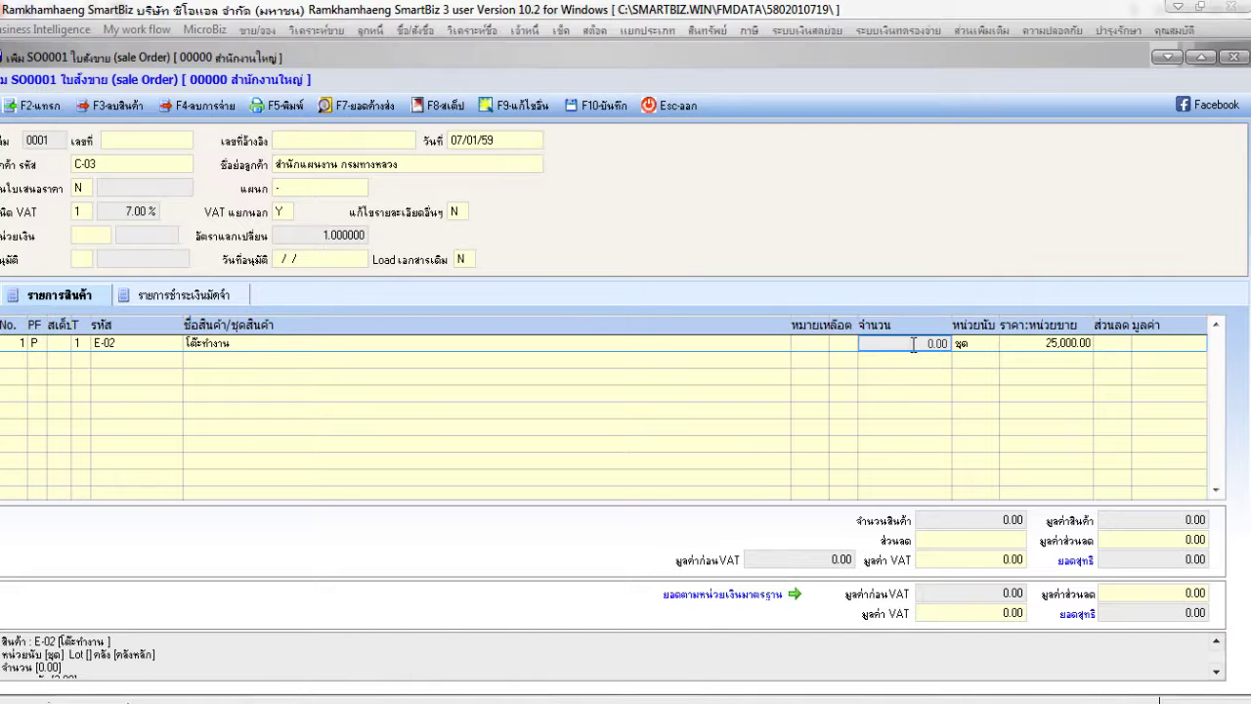
pyautogui.write('1')
pyautogui.press('Return')
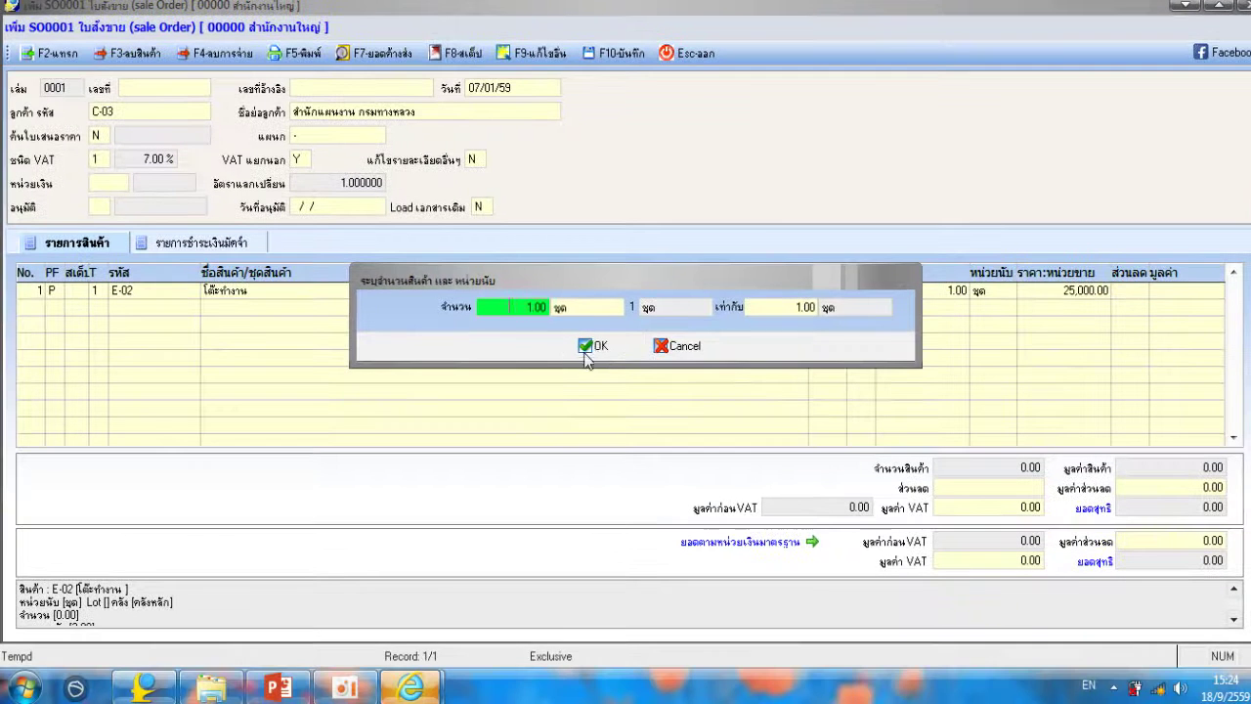
pyautogui.click(571, 398)
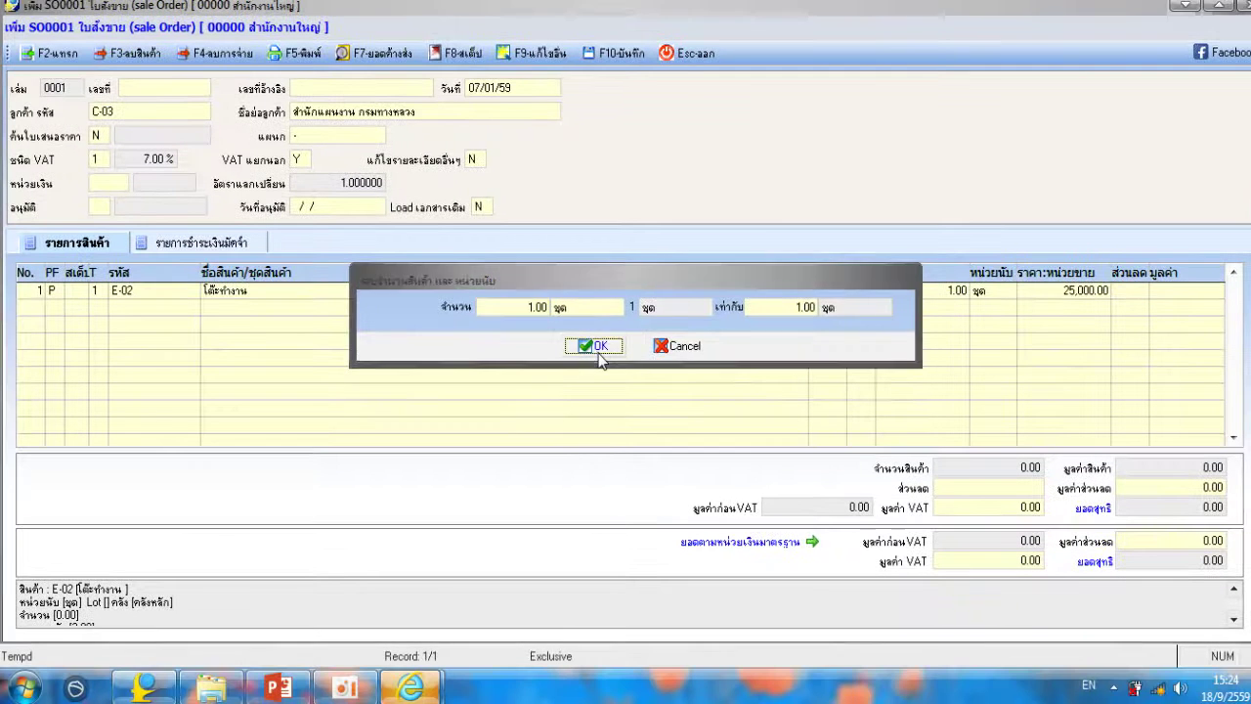
pyautogui.press('Return')
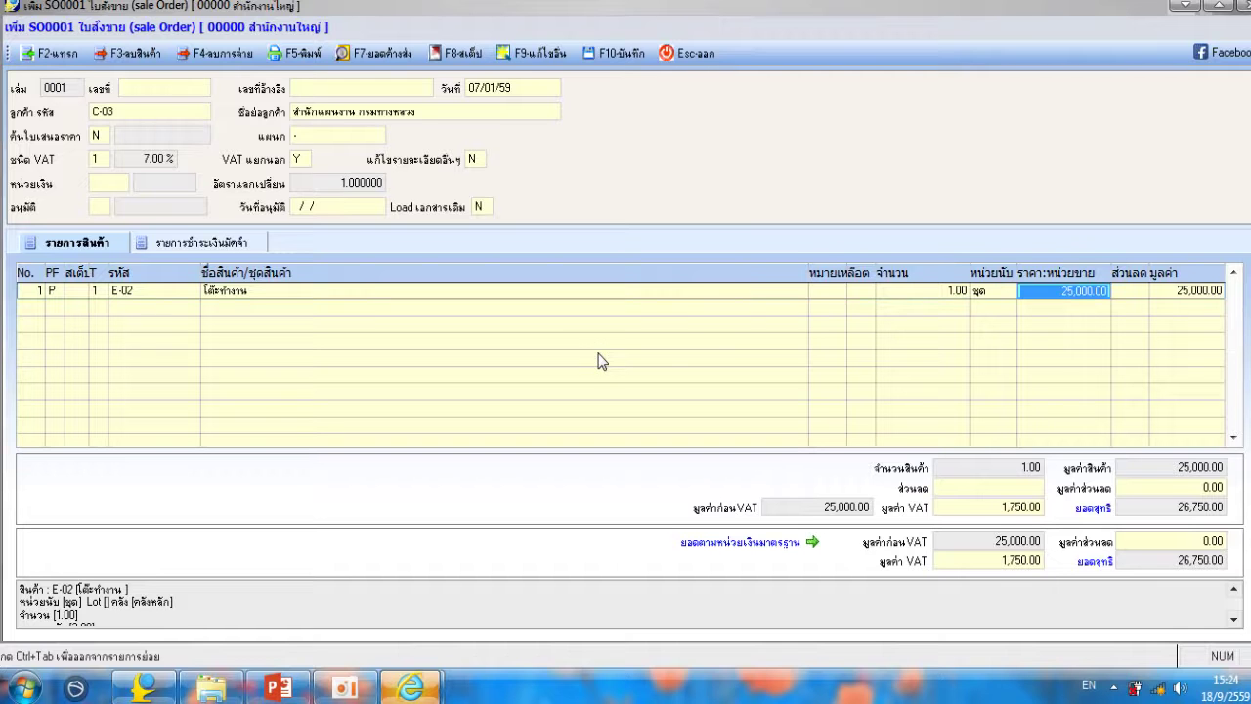
pyautogui.press('Return')
pyautogui.press('Return')
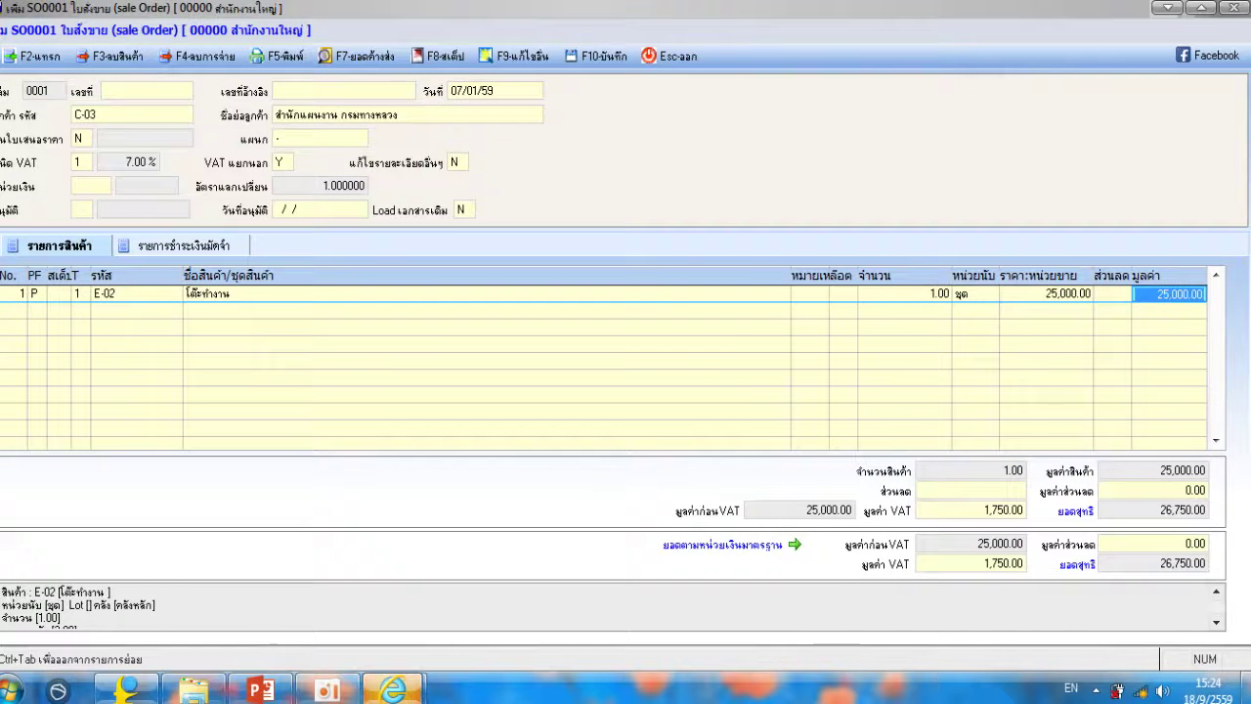
pyautogui.press('Return')
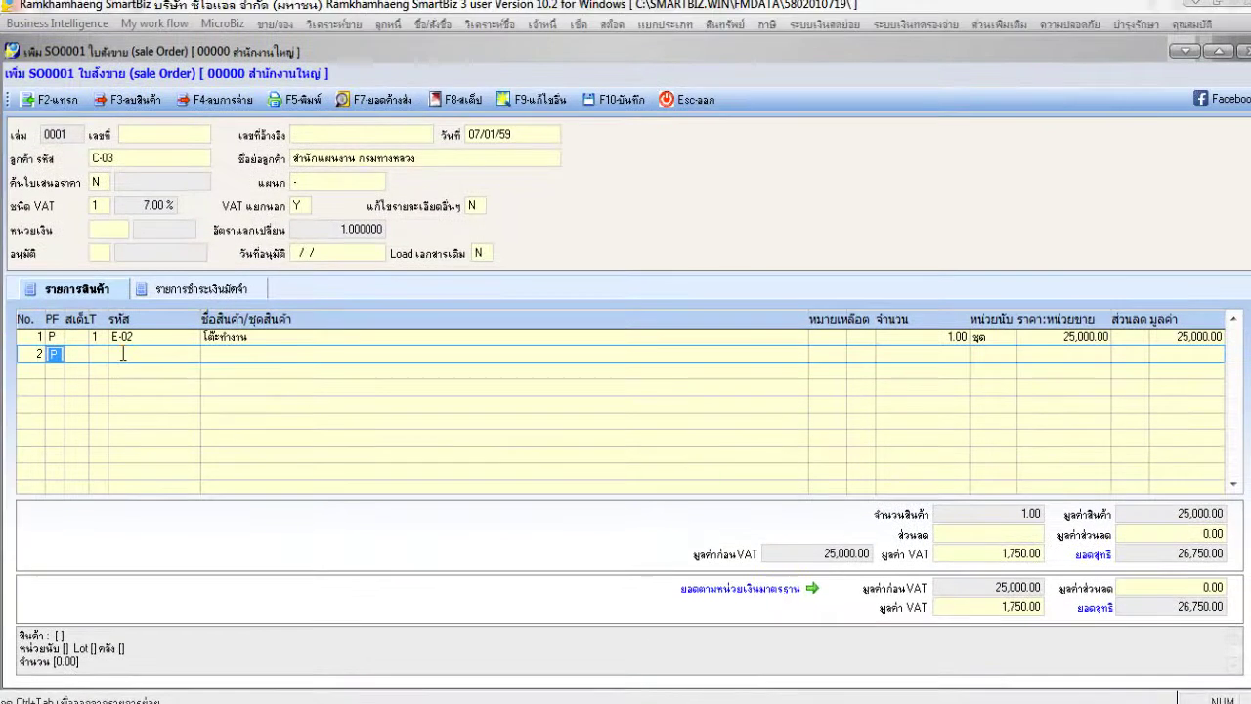
# Step: Add product E-03 (เครื่องบันทึกเสียง) on the second item line with a quantity of 2 เครื่อง
pyautogui.click(105, 312)
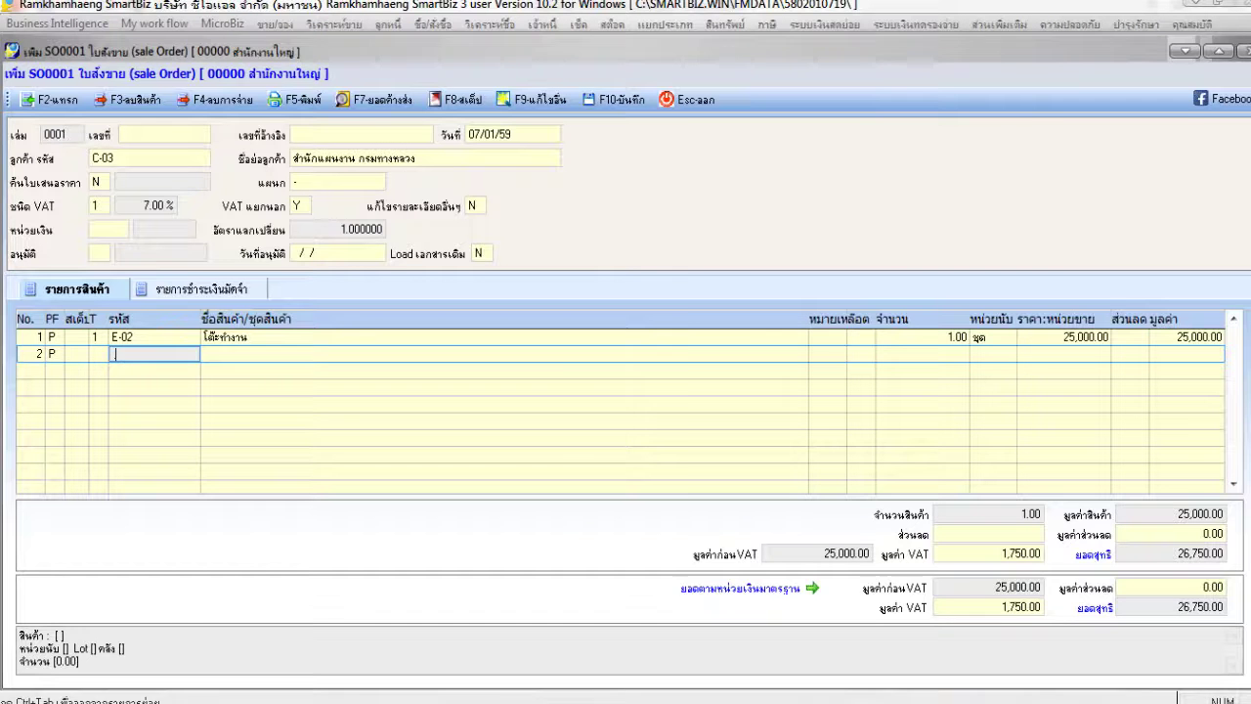
pyautogui.press('Return')
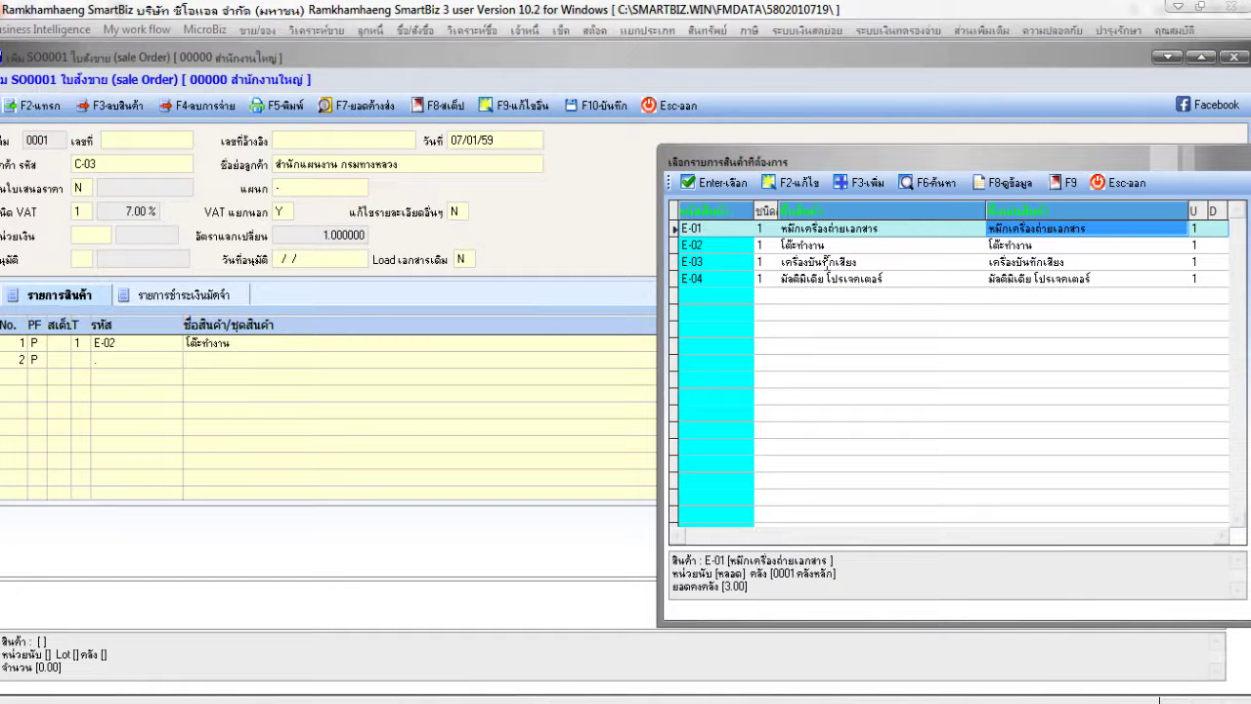
pyautogui.press('Down')
pyautogui.press('Down')
pyautogui.press('Return')
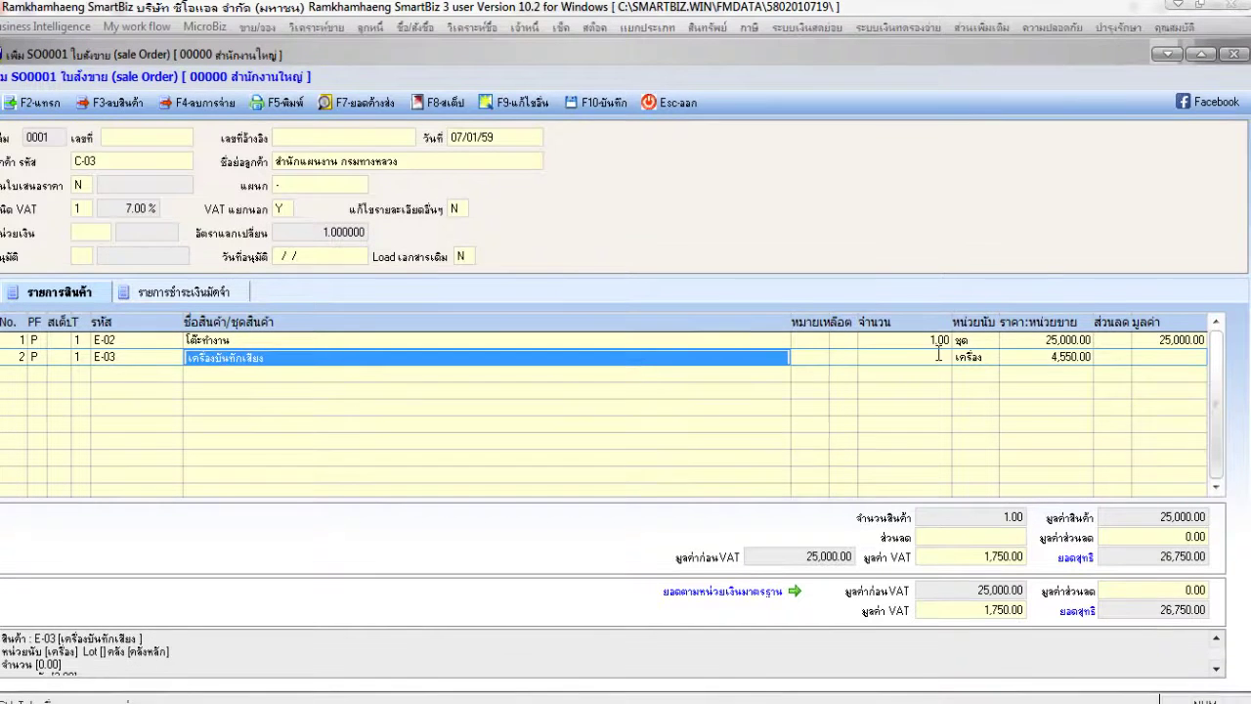
pyautogui.click(933, 347)
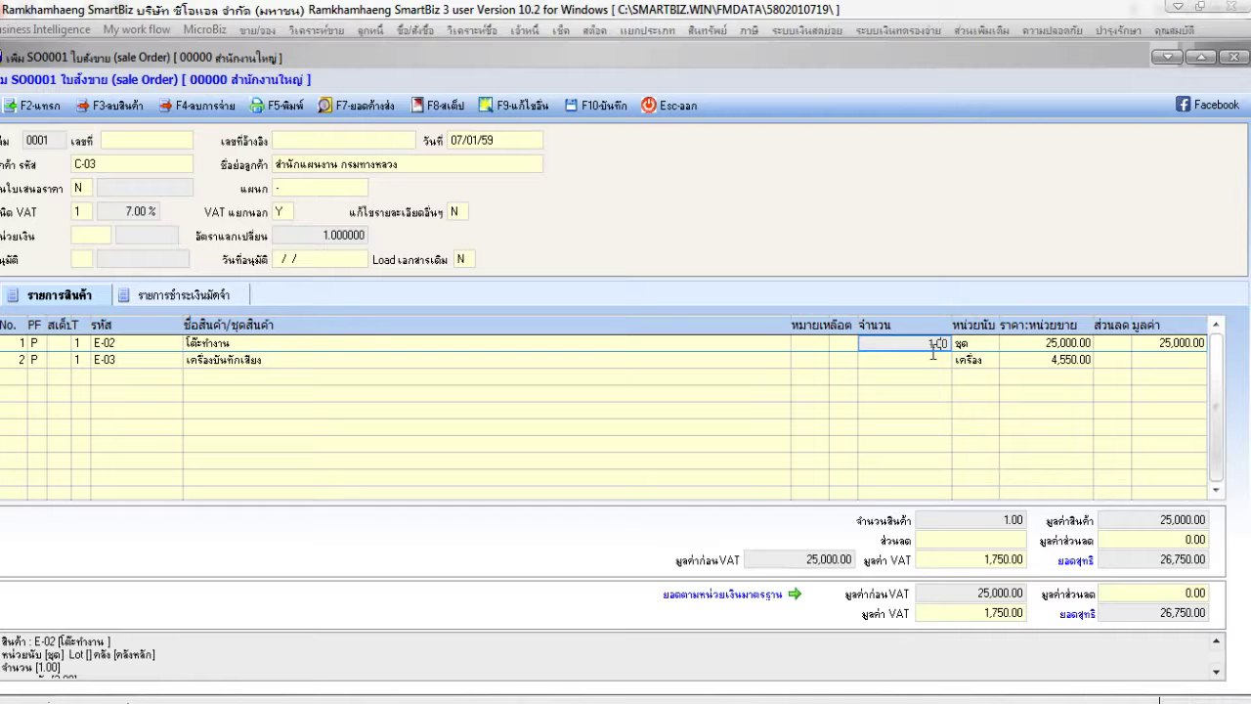
pyautogui.click(928, 359)
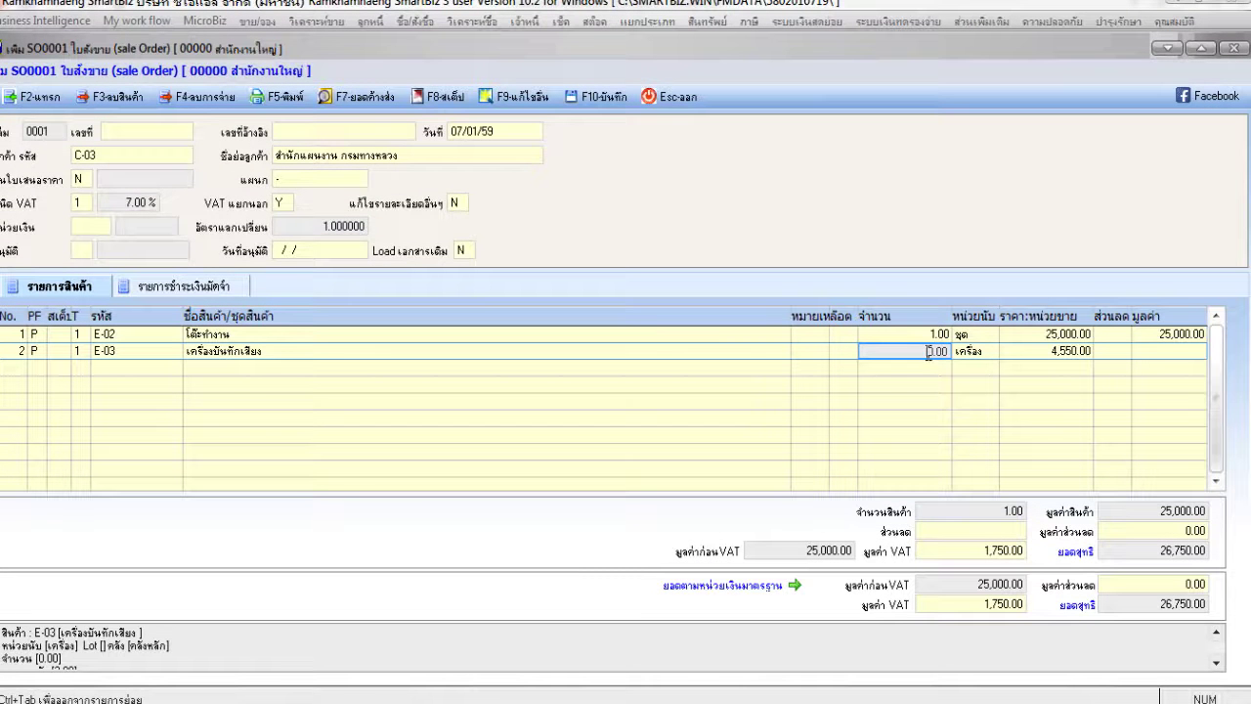
pyautogui.write('2')
pyautogui.press('Return')
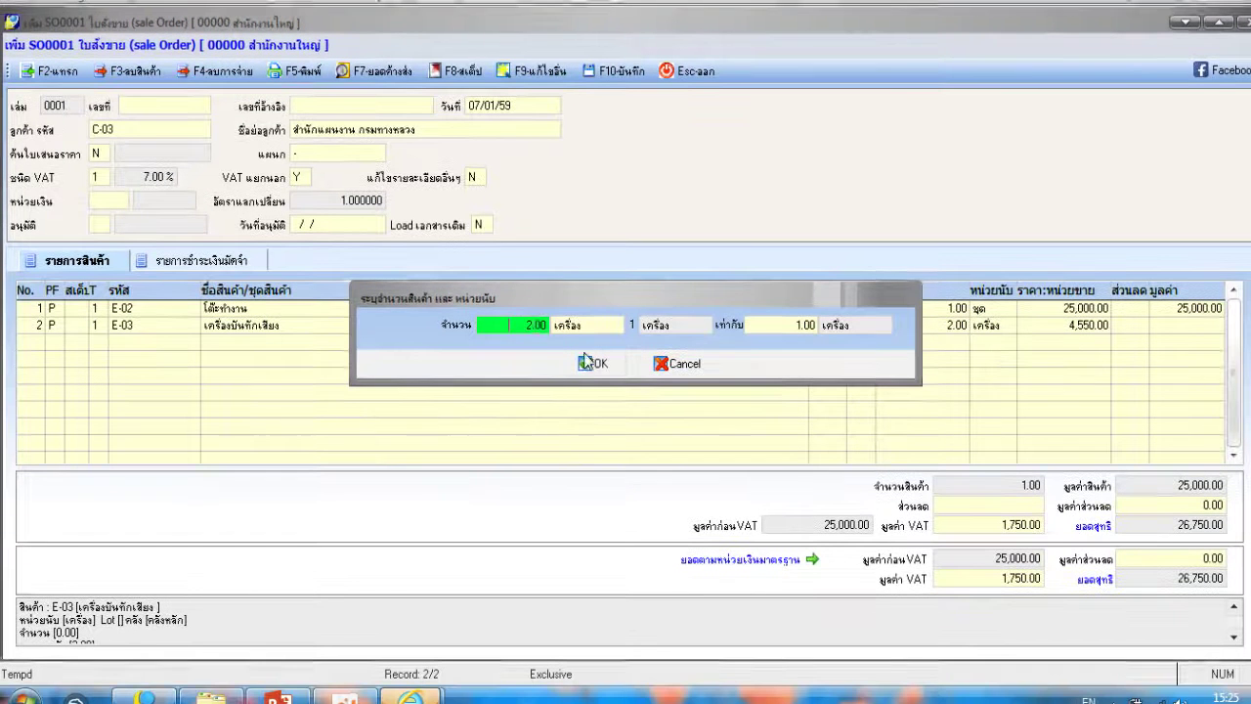
pyautogui.click(592, 394)
pyautogui.click(591, 360)
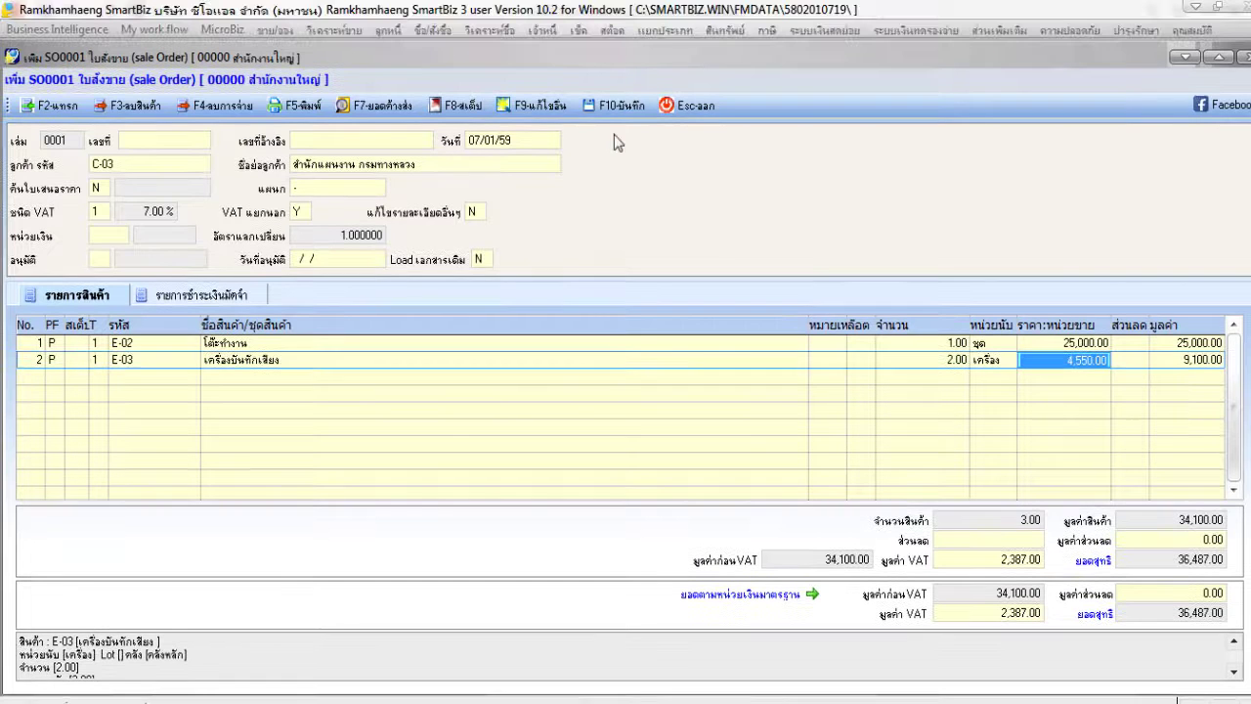
# Step: Save the sale order without printing it, and leave sale order entry to return to the Sale Order System flow
pyautogui.click(624, 69)
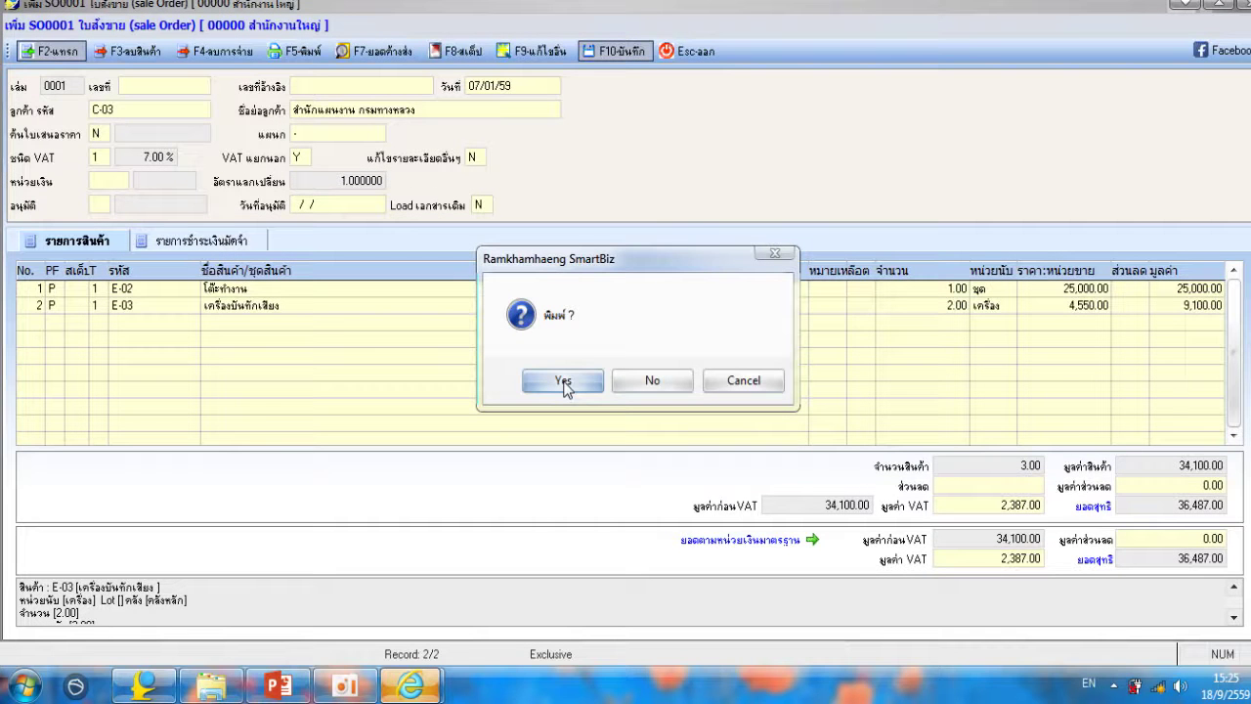
pyautogui.click(626, 382)
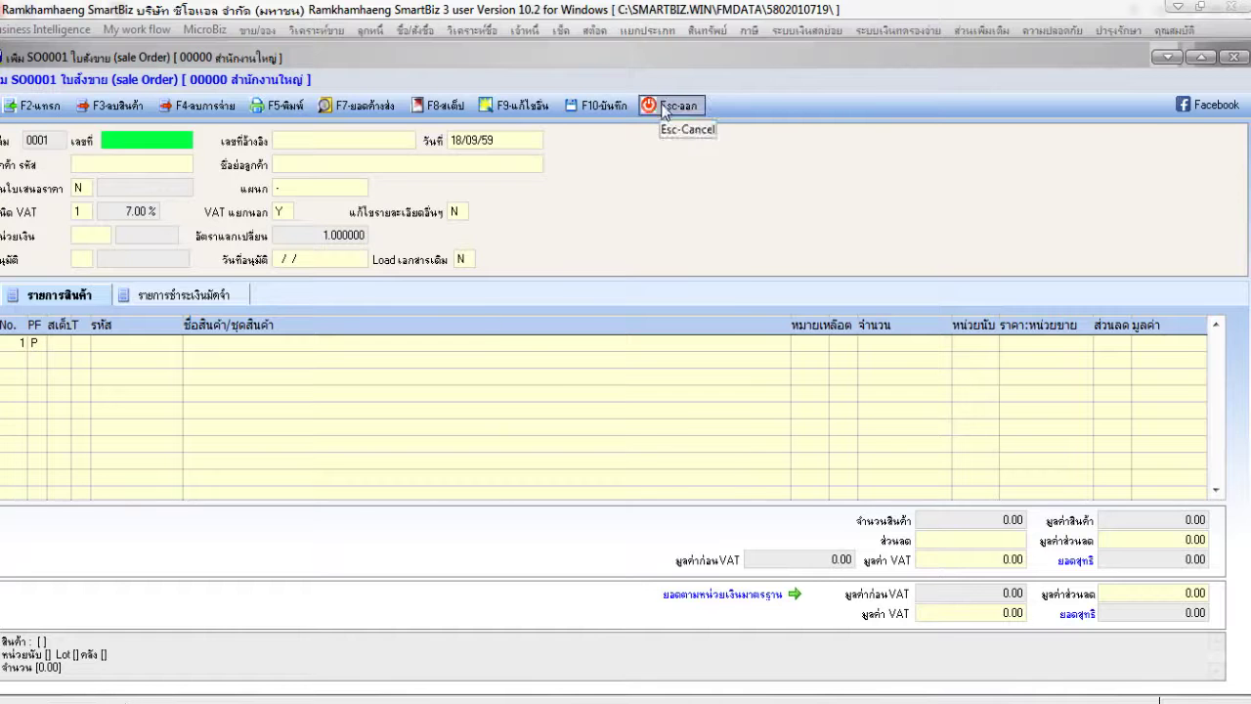
pyautogui.click(671, 51)
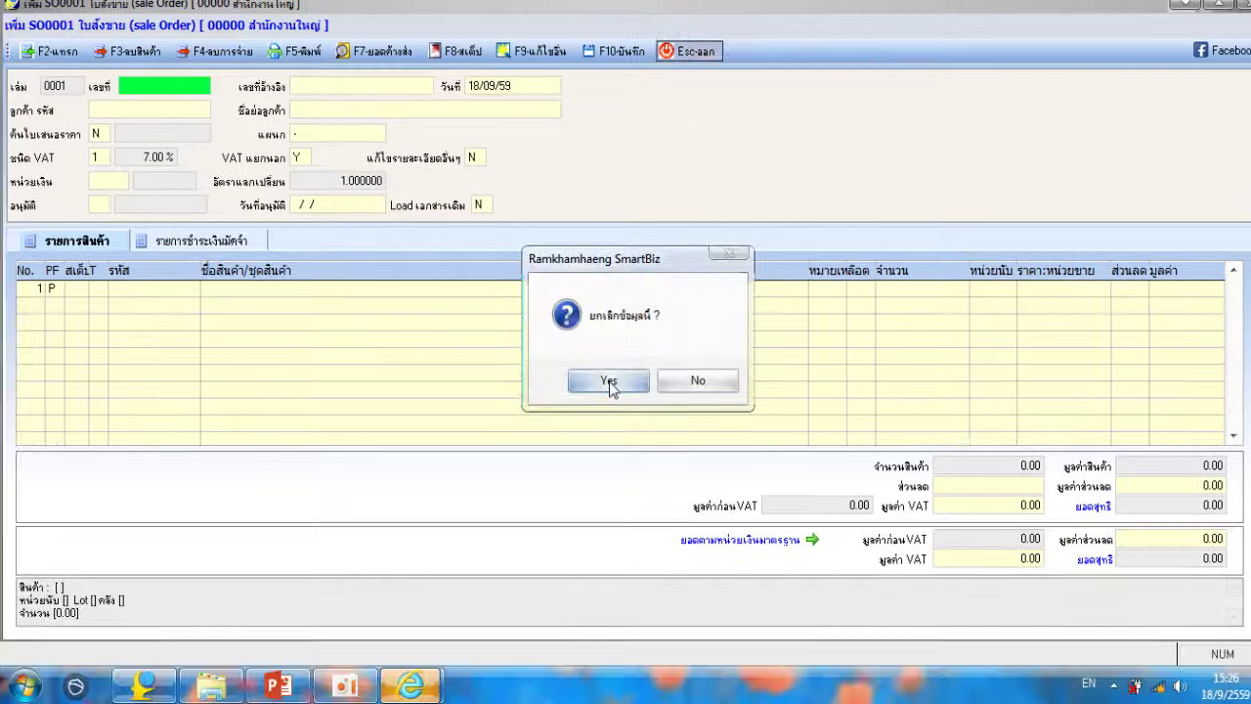
pyautogui.click(613, 383)
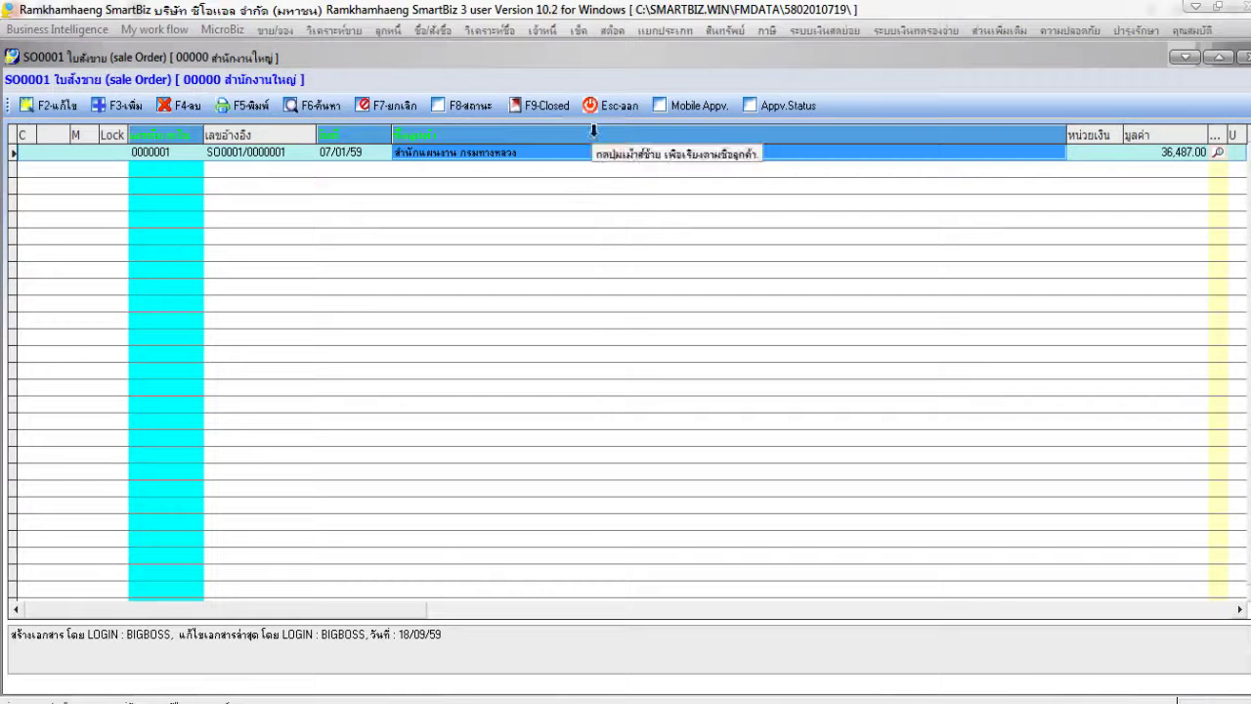
pyautogui.click(613, 106)
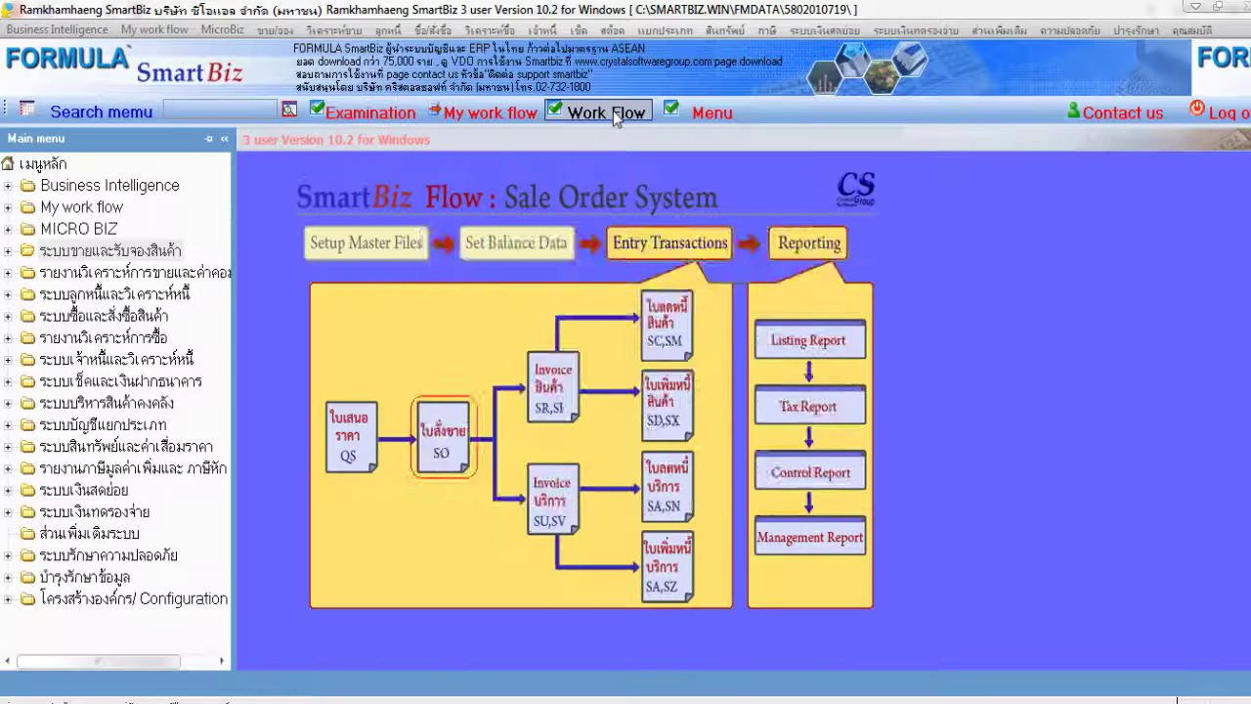